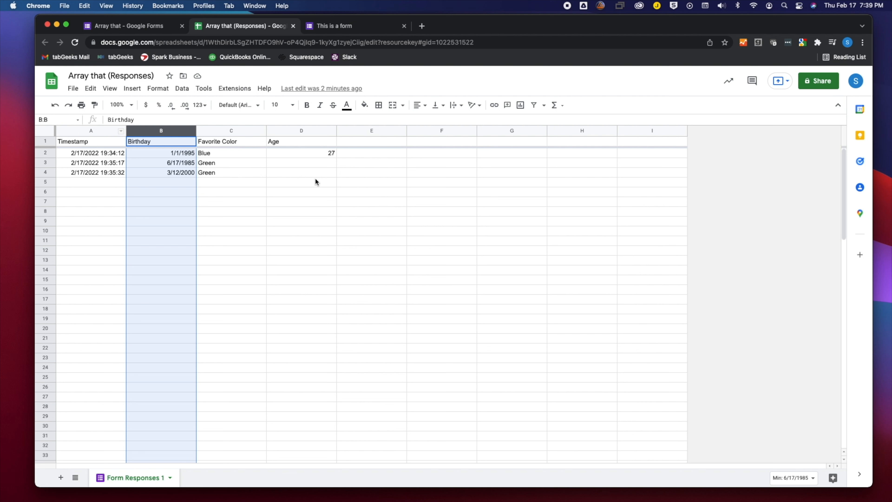
Step: Review the DATEDIF age formula in D2 and fill it down through D4
click(318, 155)
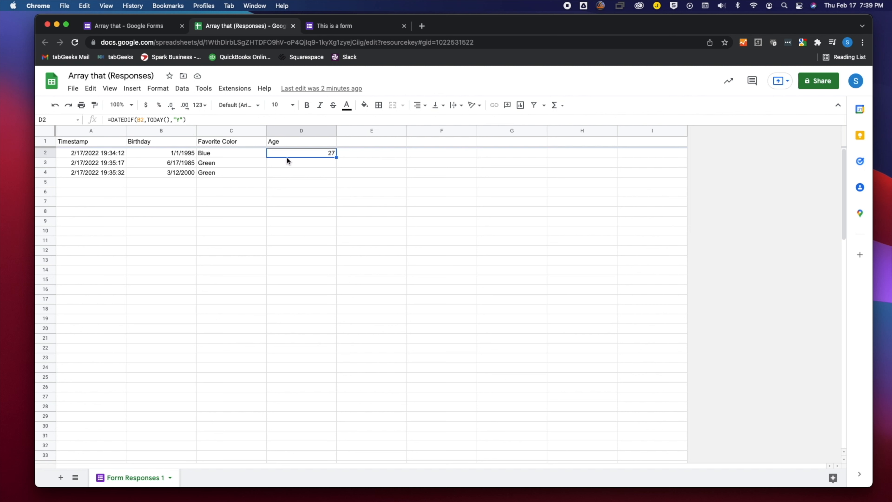
double_click(292, 153)
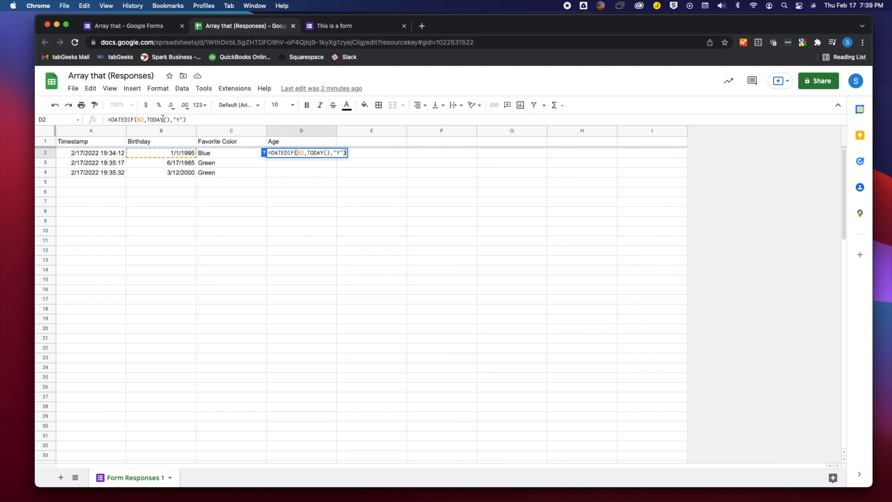
click(303, 184)
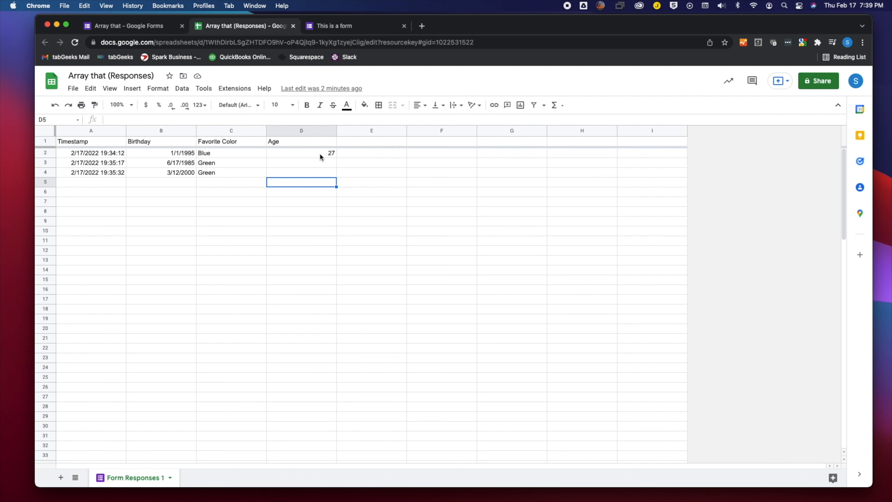
click(320, 153)
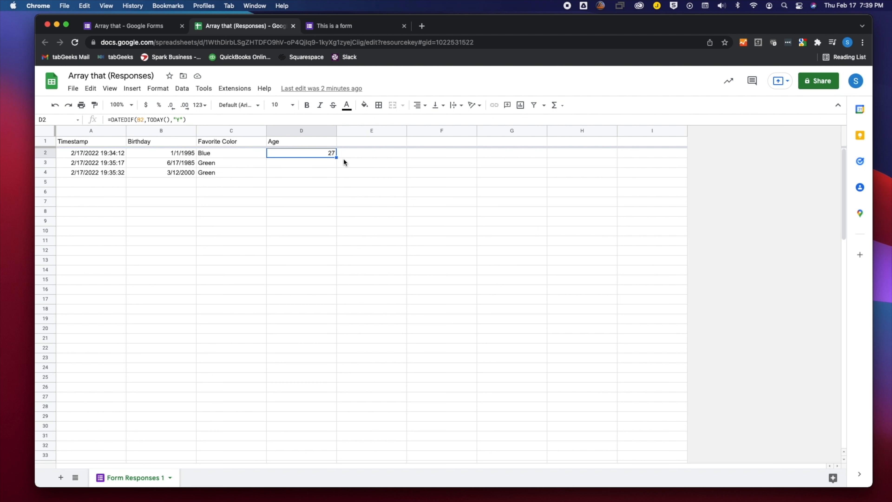
drag(337, 157, 339, 172)
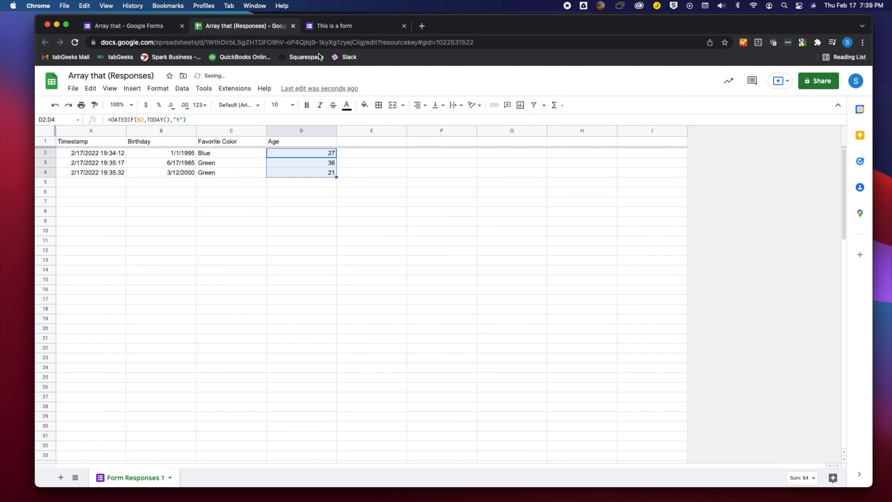
Step: Switch to the live form and submit a response with a birth date and Green as the favorite color
click(350, 30)
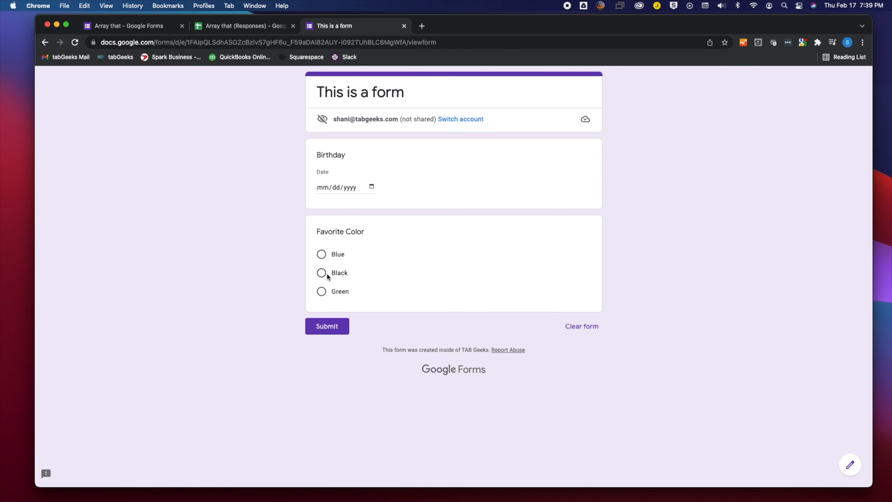
click(327, 192)
text(03/06/1980)
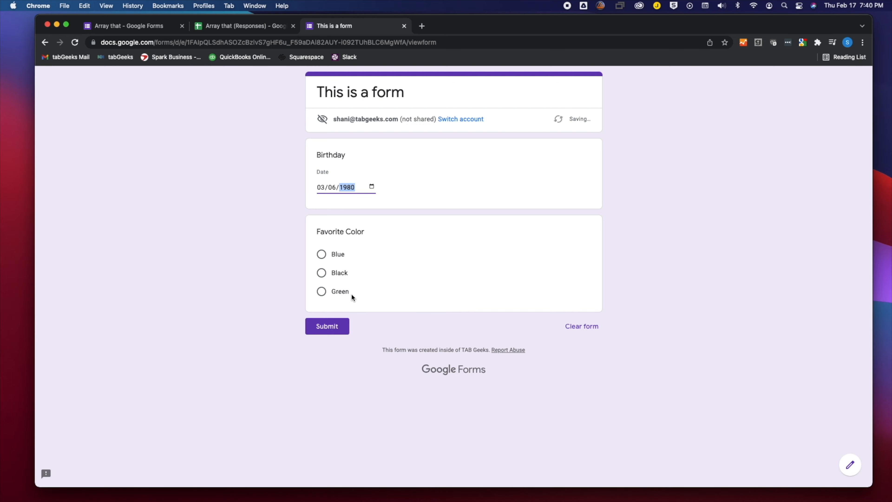
click(340, 291)
click(339, 343)
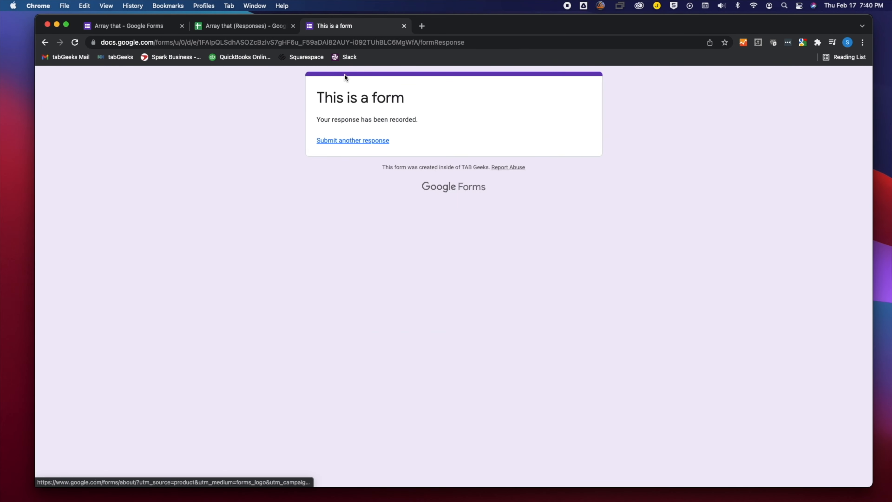
Step: Return to the responses spreadsheet and fill the age formula from D4 into D5 for the new response
click(244, 28)
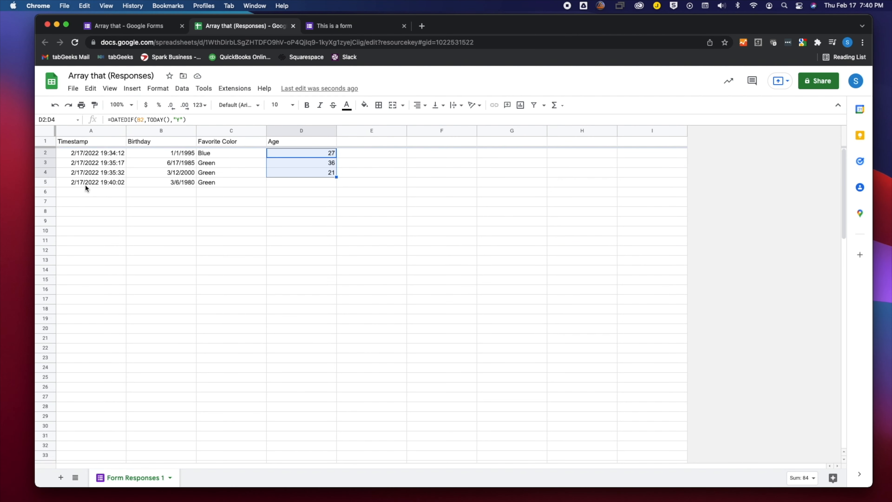
click(322, 174)
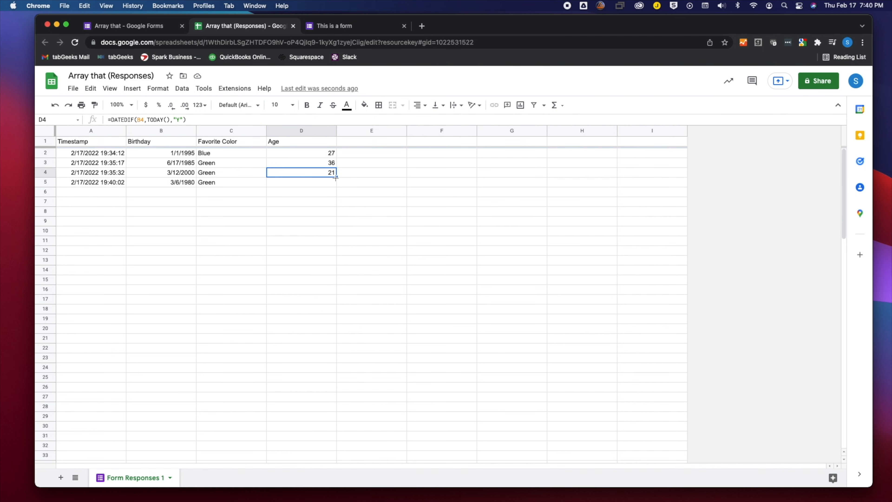
drag(335, 178, 336, 186)
click(358, 190)
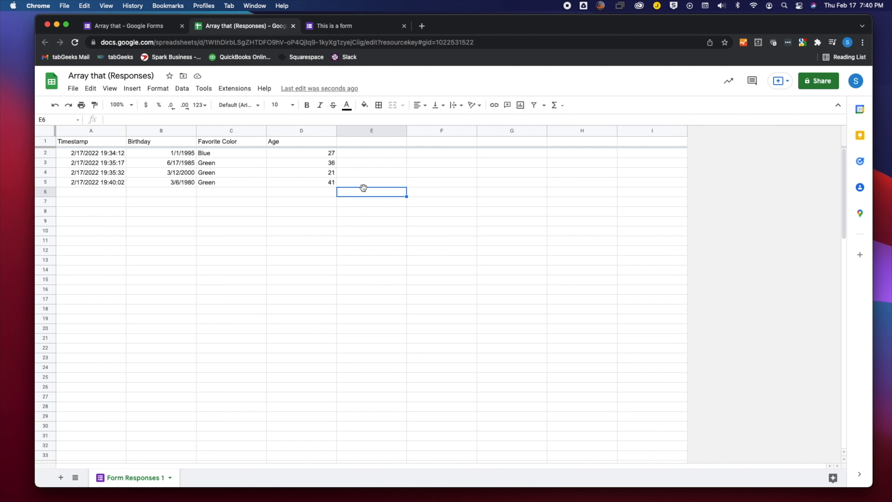
Step: Wrap the DATEDIF formula in D2 in ArrayFormula
click(299, 154)
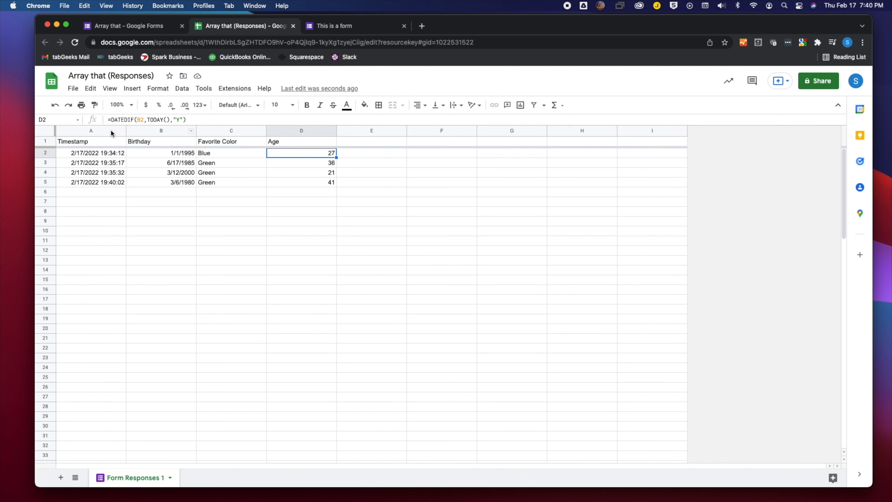
click(197, 118)
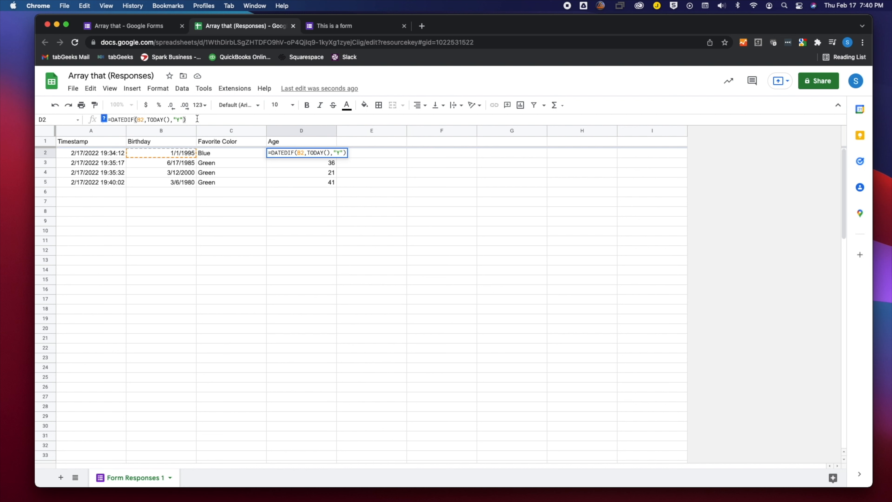
key(super+shift+Return)
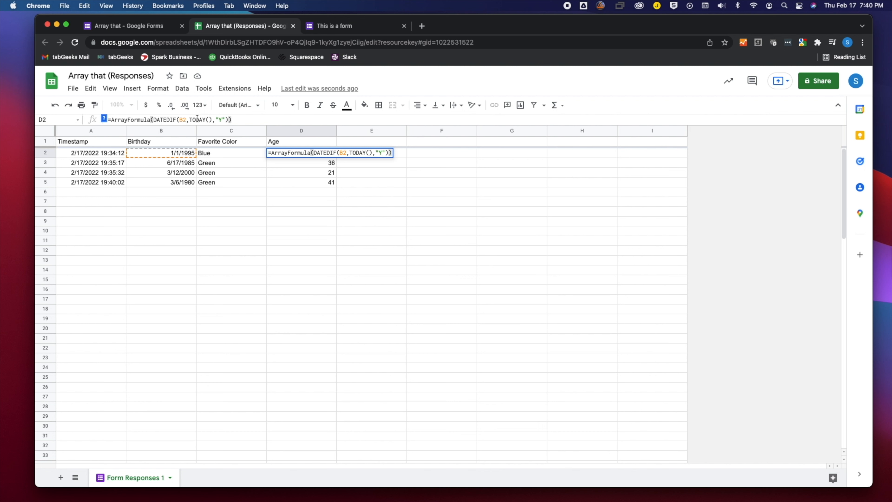
key(Return)
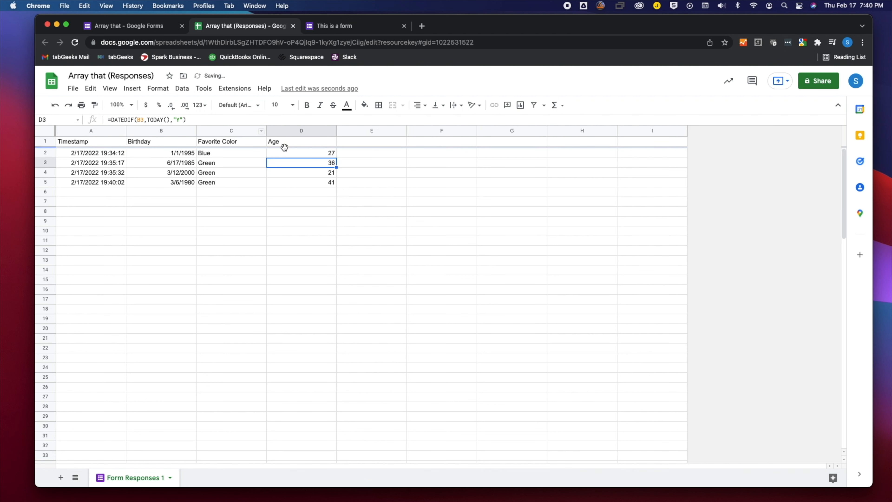
Step: Change the B2 reference in D2's array formula to the open-ended range B2:B
click(298, 153)
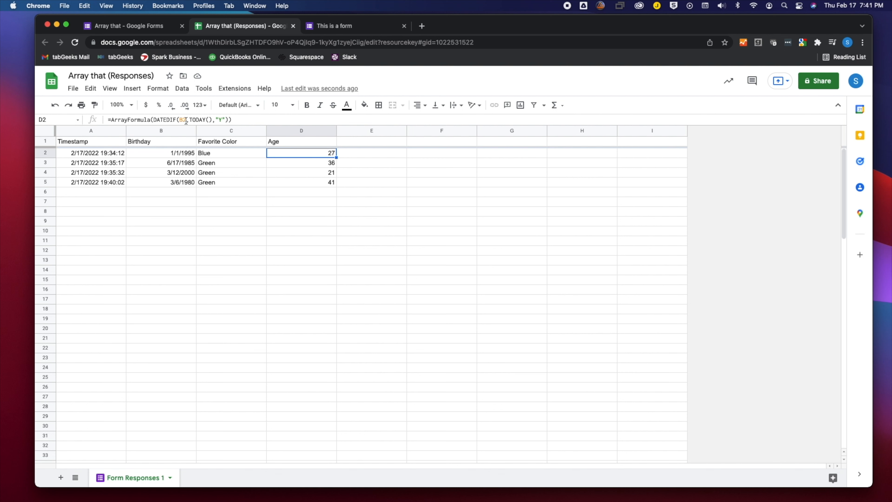
click(212, 121)
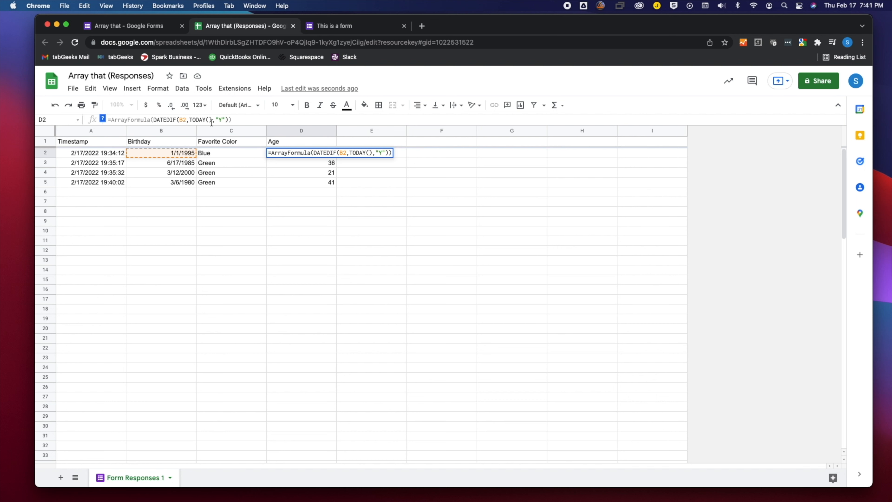
text(:B)
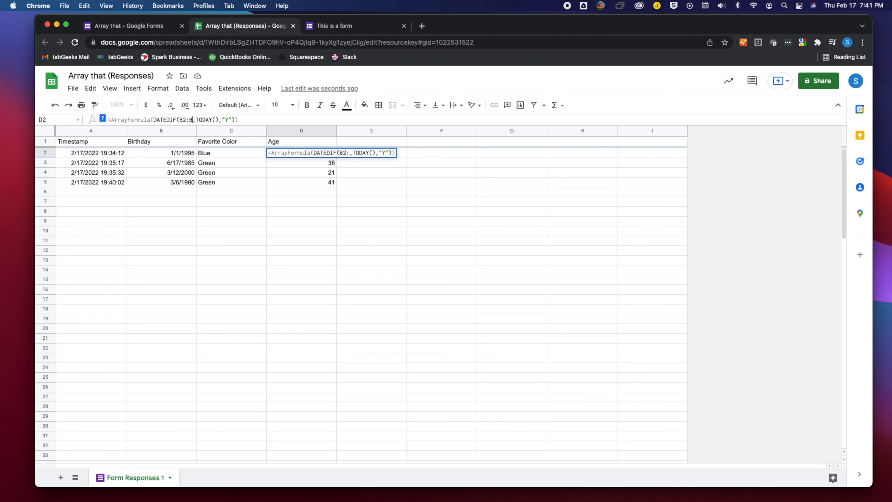
key(Return)
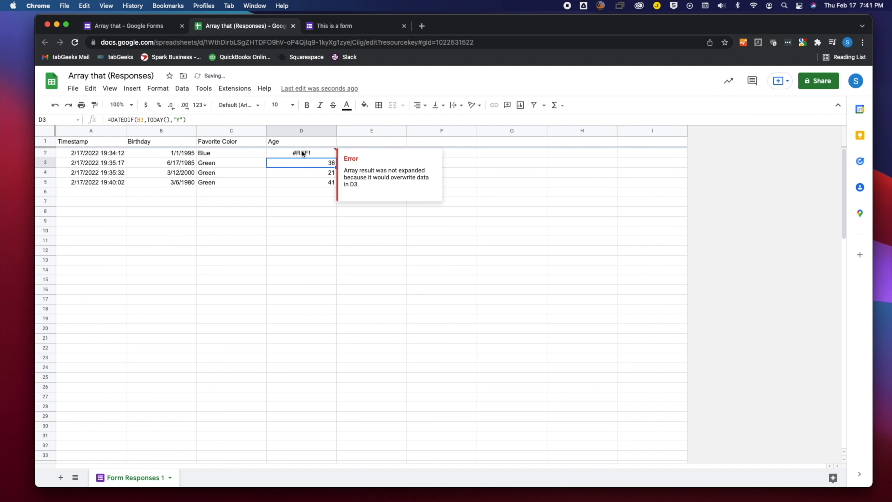
Step: Clear the manually filled age formulas in D3:D5 so that the array formula in D2 can expand
mouse_move(303, 155)
shift+click(316, 182)
key(Delete)
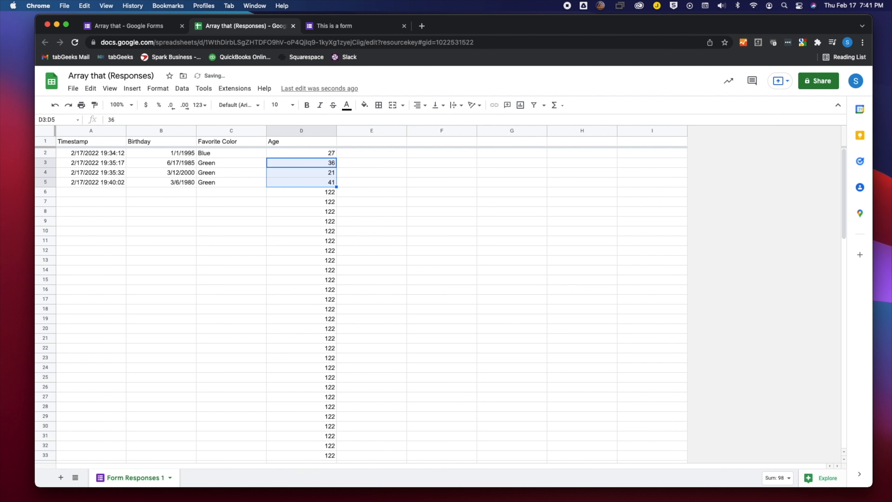
click(295, 203)
click(368, 193)
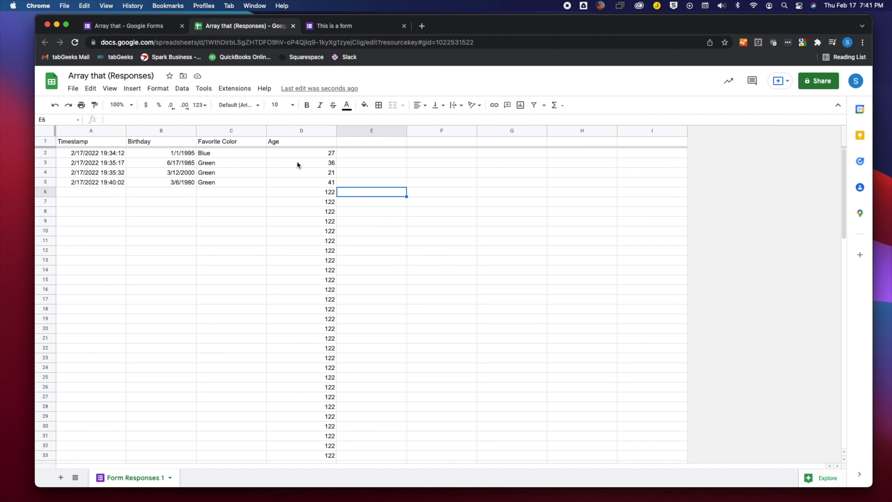
Step: Limit the birthday range in D2's array formula to B2:B5 and check the cells in the Age column
click(312, 154)
click(190, 120)
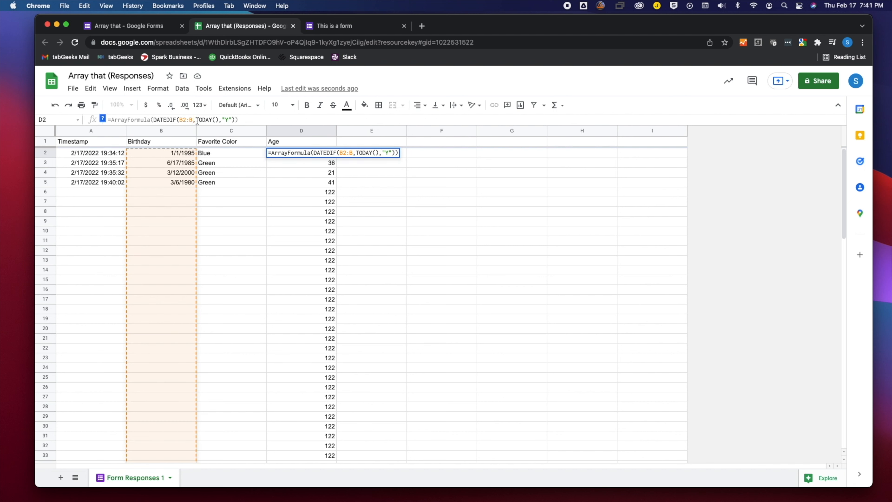
text(5)
key(Return)
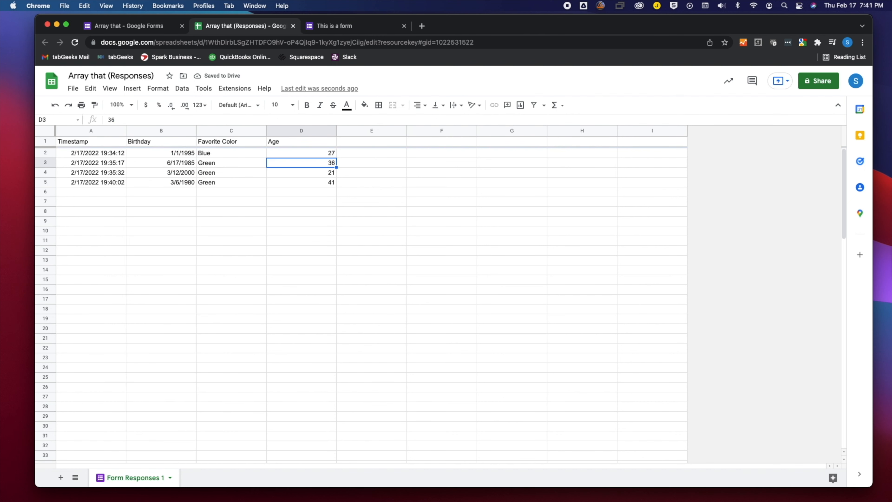
key(Down)
key(Down)
key(Down)
key(Up)
key(Up)
key(Up)
key(Up)
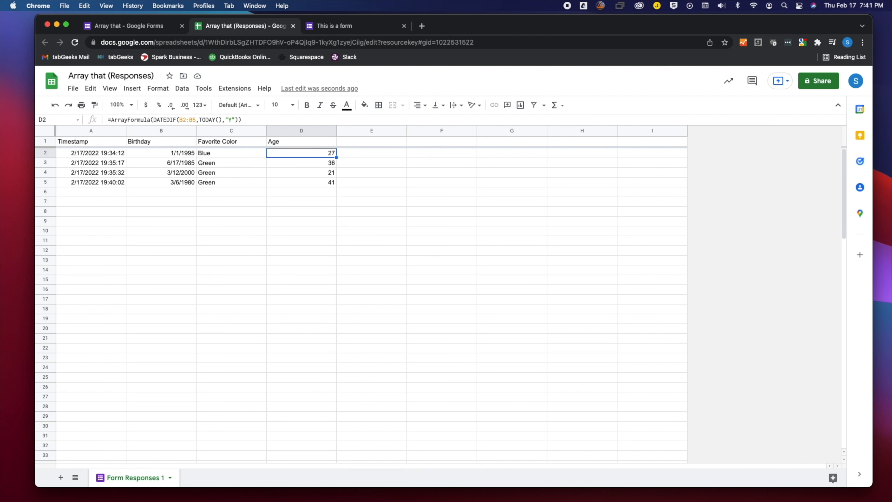
Step: Restore the open-ended birthday range B2:B in D2's array formula
click(196, 119)
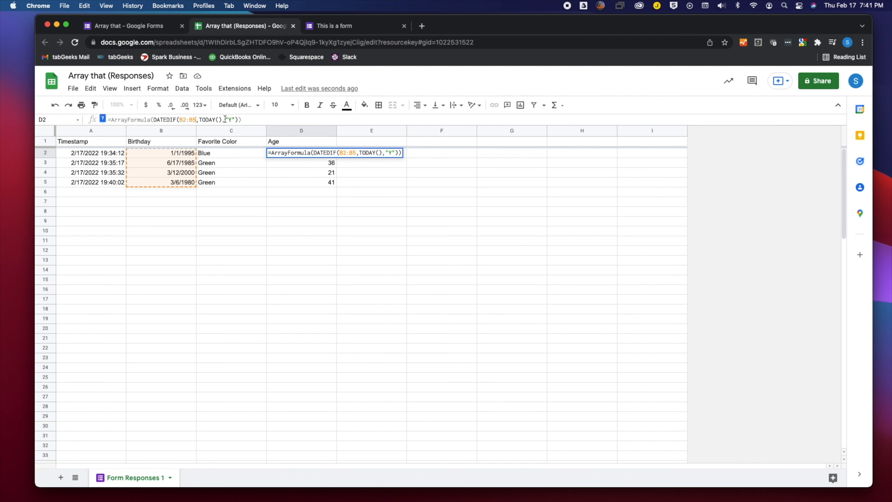
key(BackSpace)
key(Return)
key(Up)
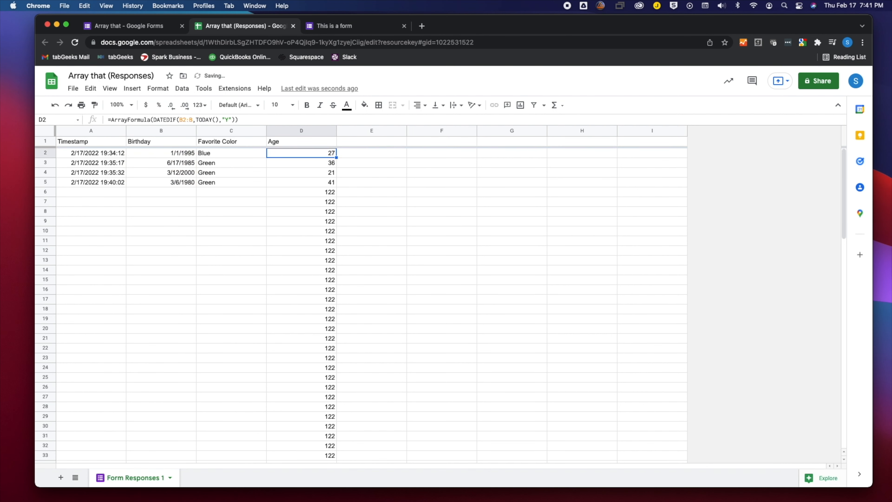
Step: Wrap the DATEDIF part of D2's array formula in IF(A2:A="",,…) so rows without a timestamp return a blank age
click(154, 119)
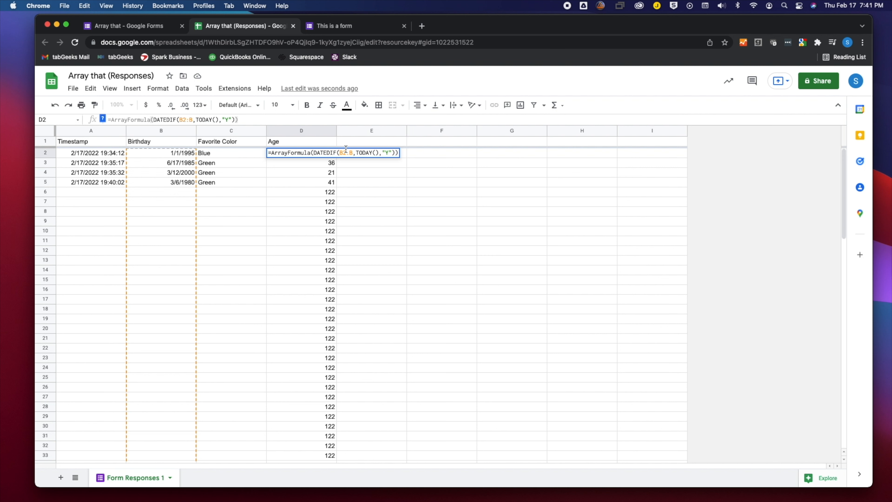
text(IF)
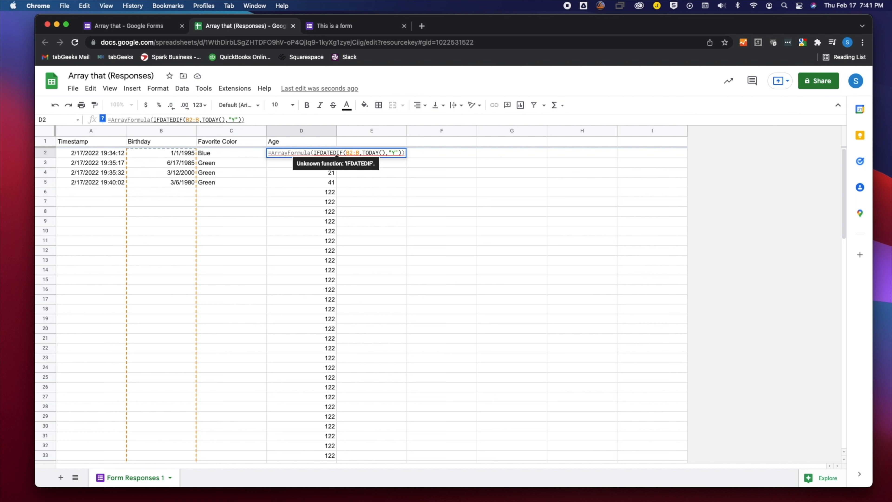
text(()
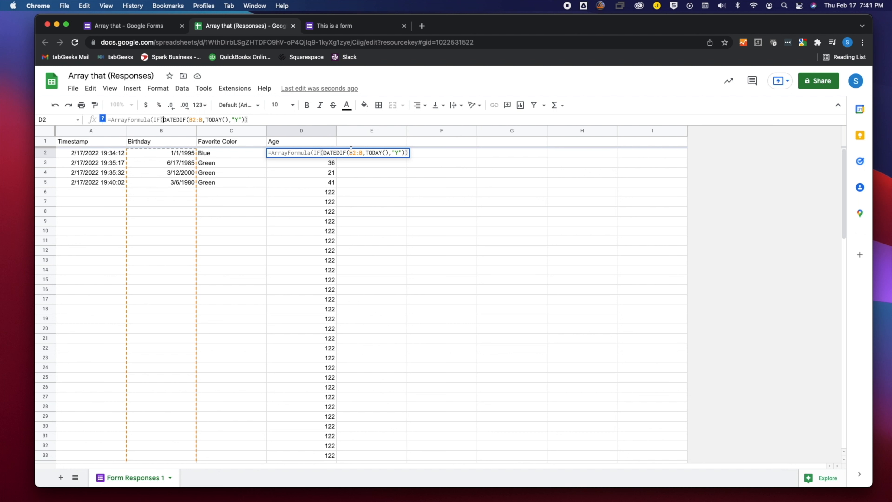
text(A2)
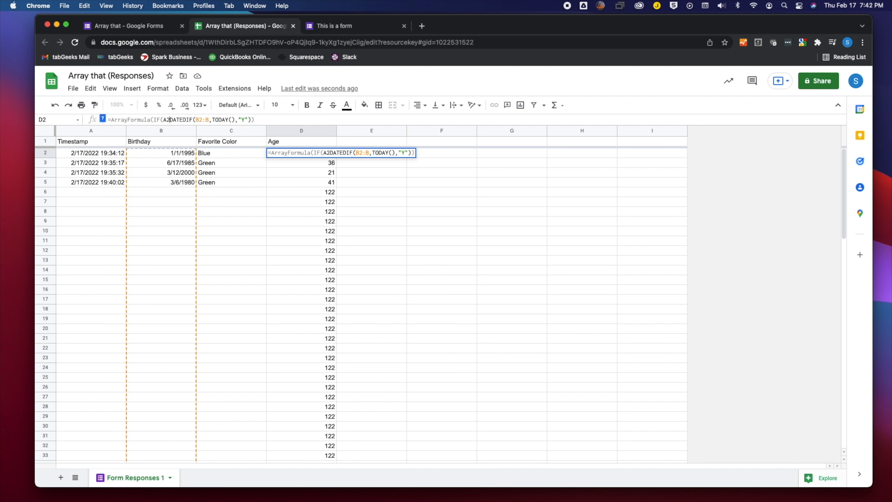
text(:A="")
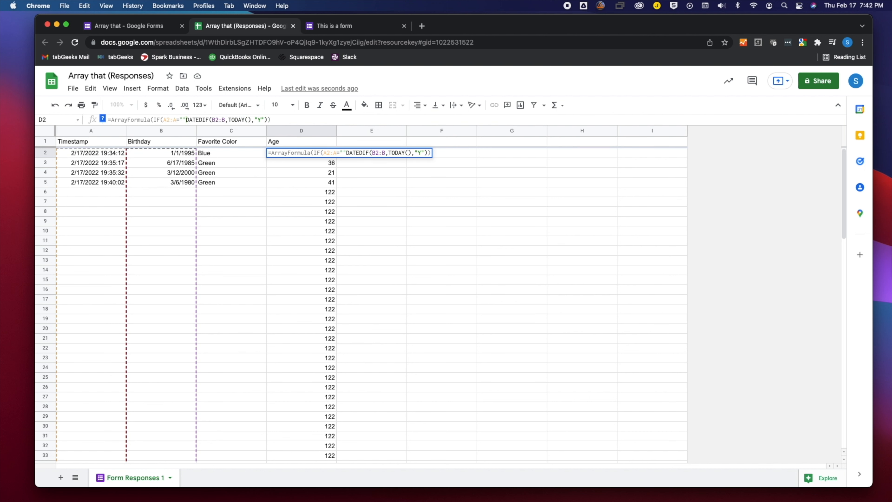
text(,,)
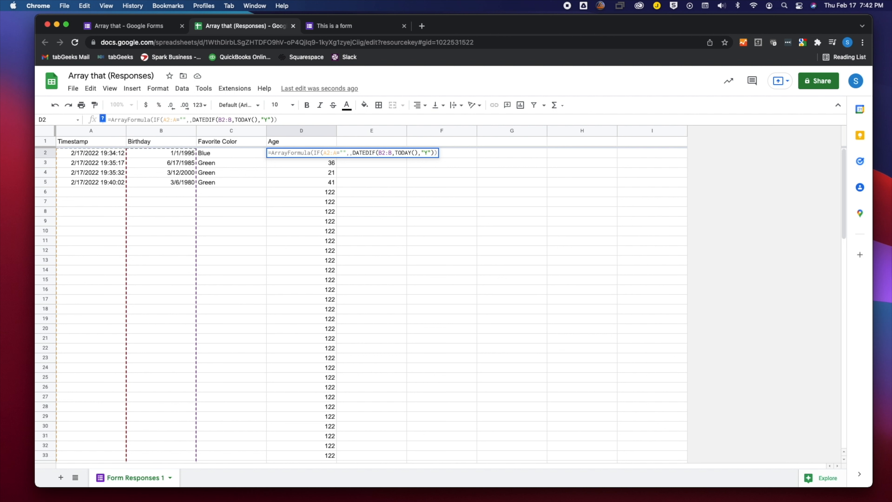
key(Return)
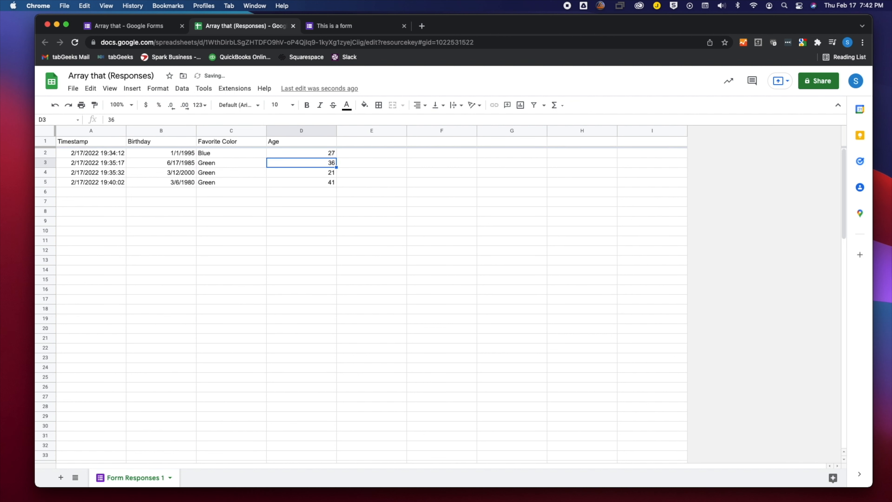
click(315, 152)
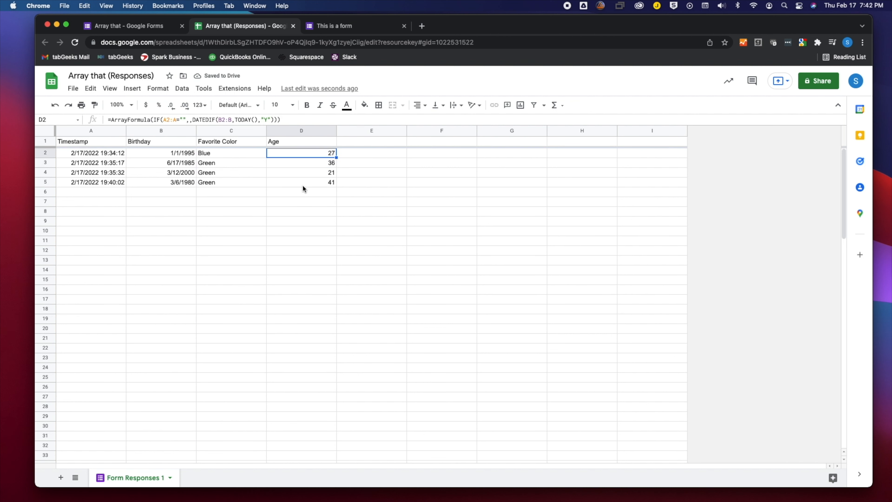
click(302, 192)
Step: Submit another form response with a birthday and favorite color Blue, then check its age in the responses spreadsheet
click(342, 32)
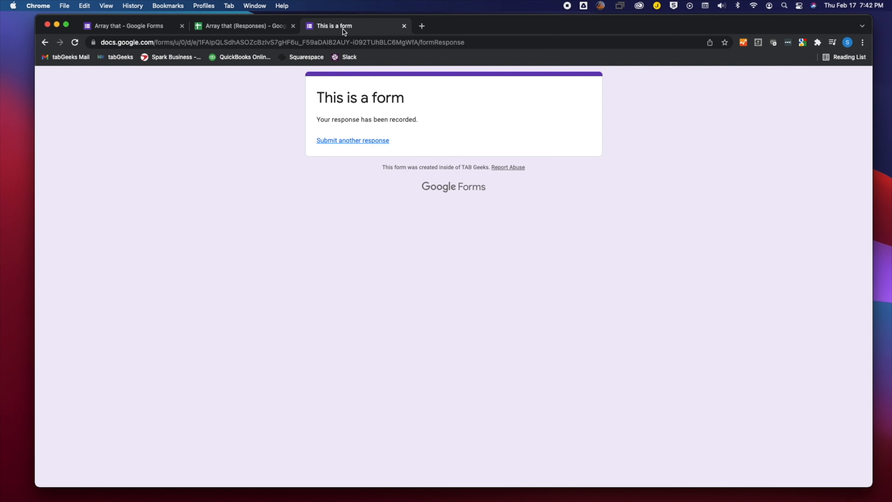
click(342, 141)
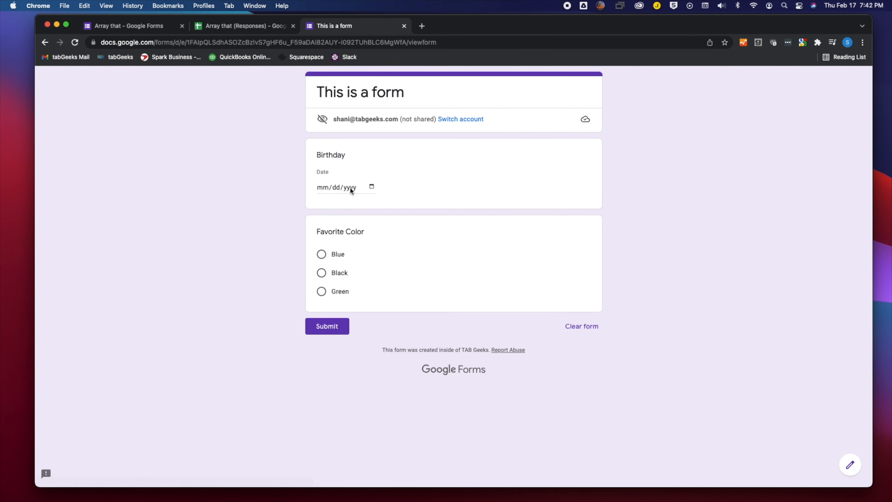
click(324, 189)
text(01/01/1999)
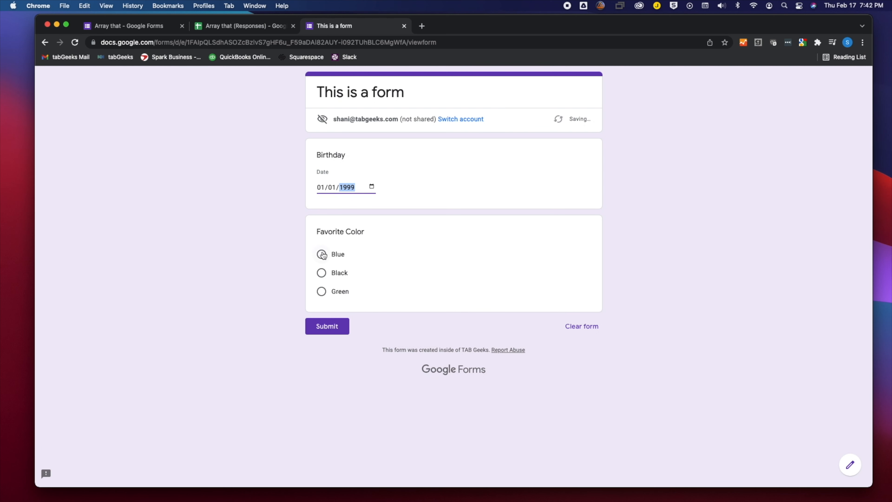
click(321, 254)
click(336, 343)
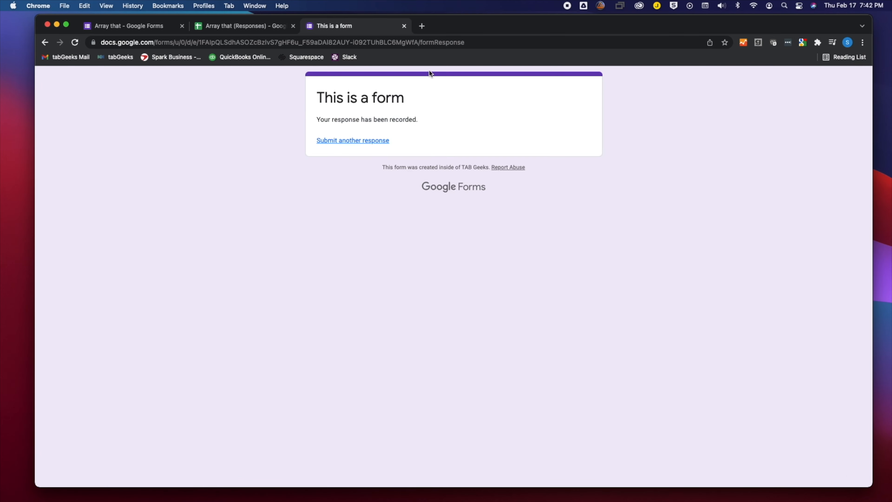
click(247, 28)
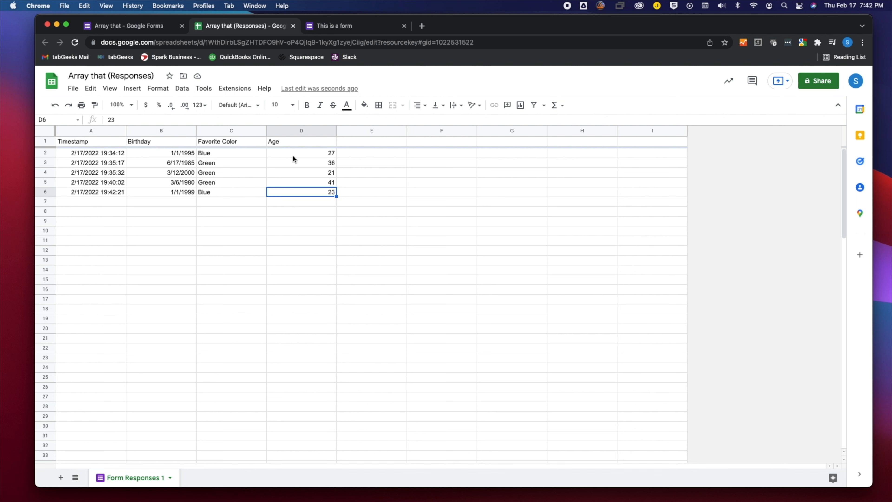
Step: Change the DATEDIF unit in D2's array formula to "M" so the Age column is calculated in months
click(332, 154)
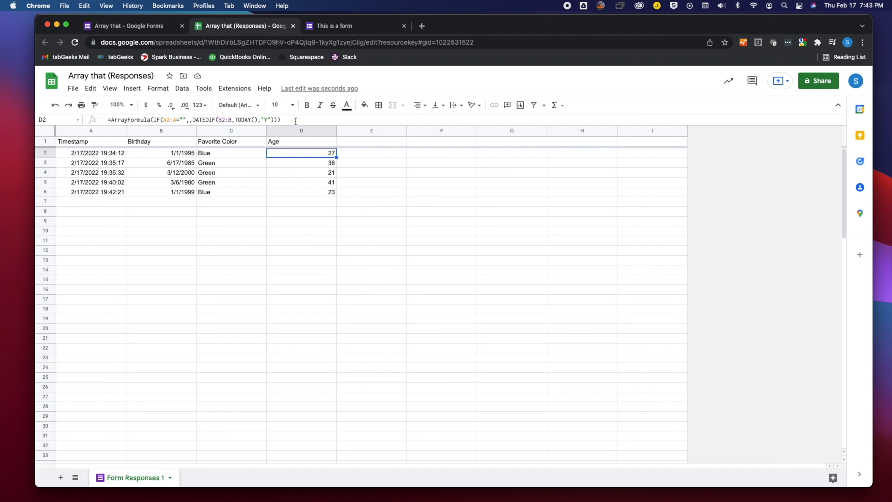
click(269, 122)
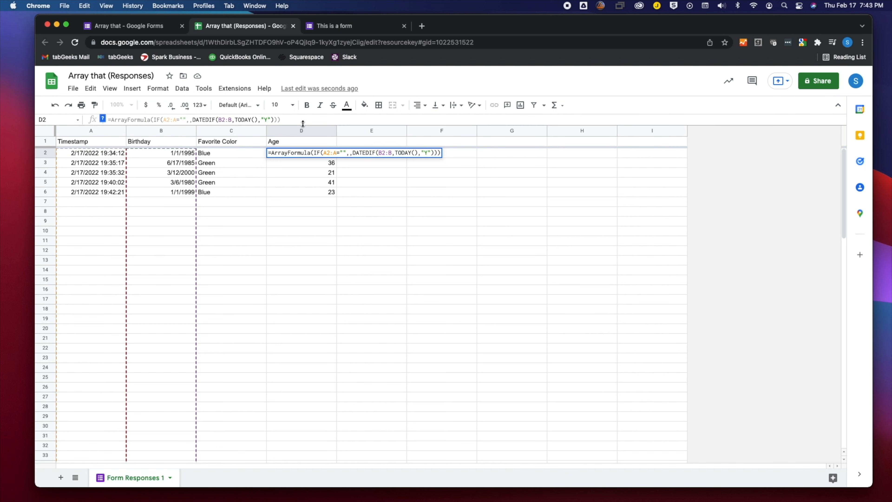
key(BackSpace)
text(M)
key(Return)
key(Up)
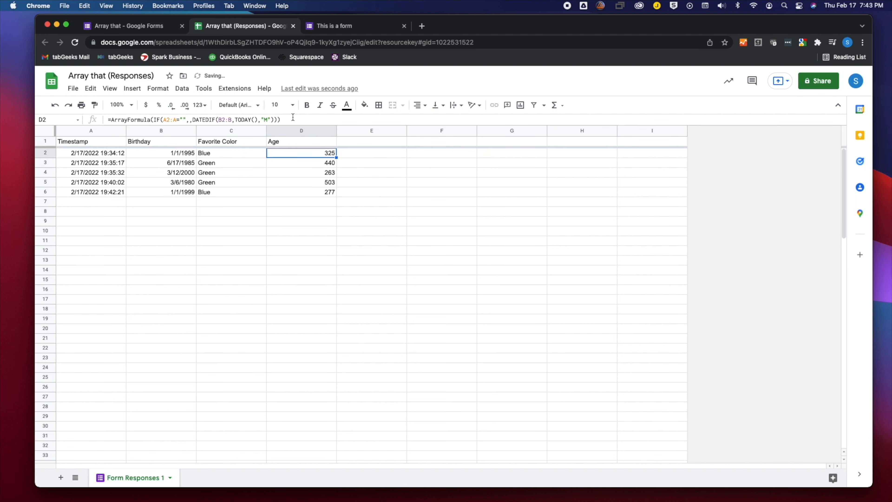